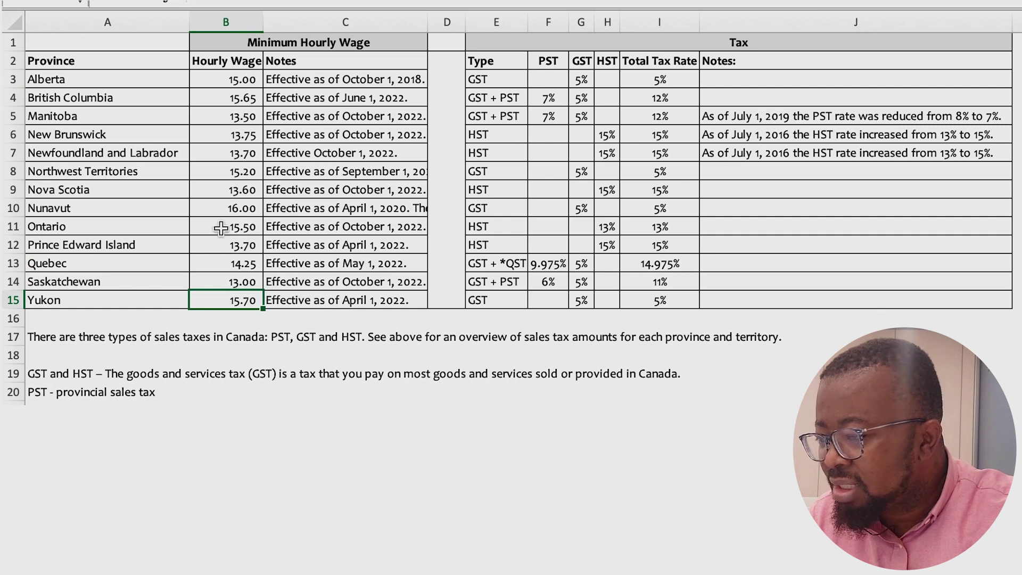
# Examine the minimum hourly wages by province and the sales tax notes in the reference table
pyautogui.press('Up')
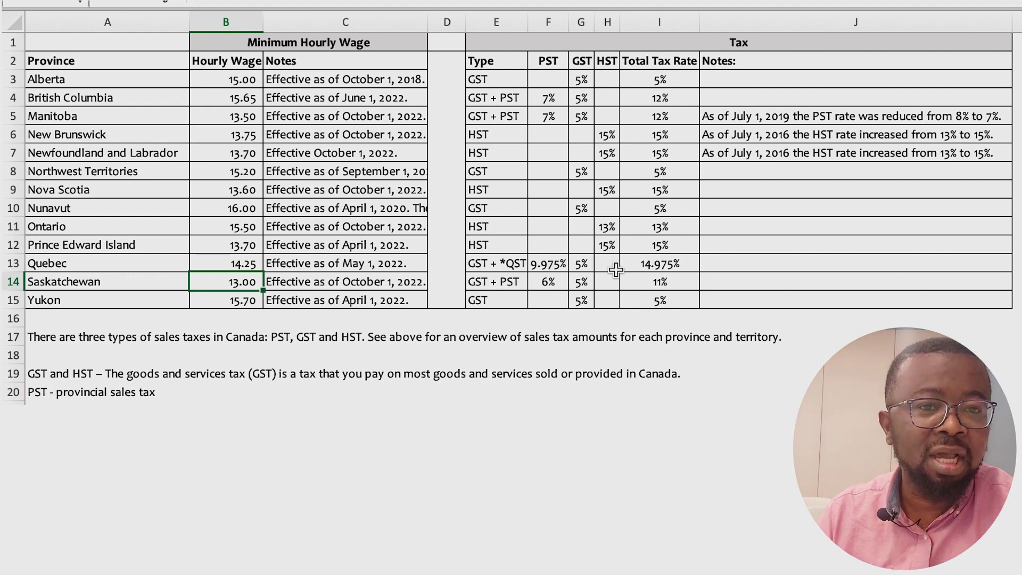
pyautogui.click(242, 78)
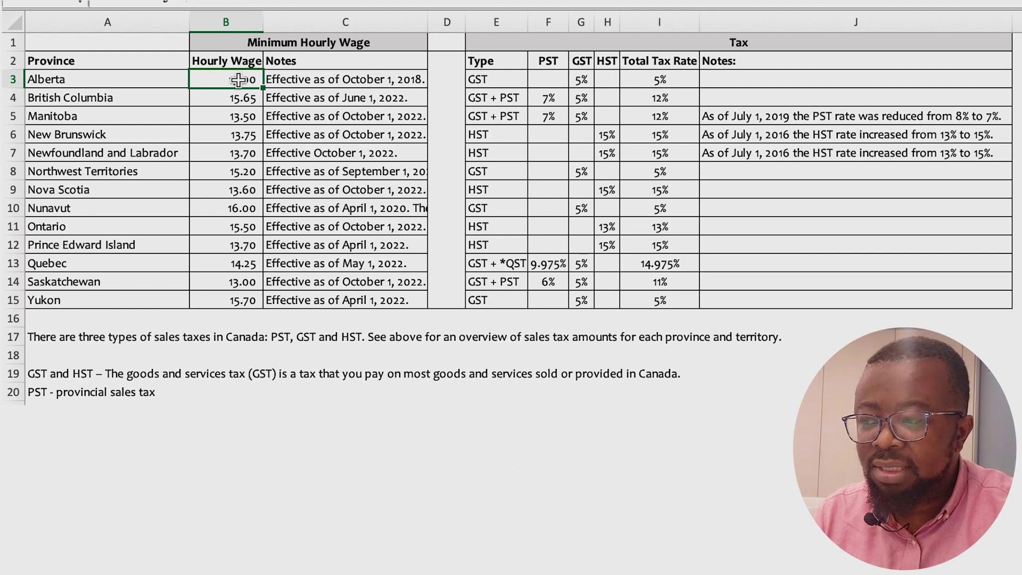
pyautogui.click(228, 101)
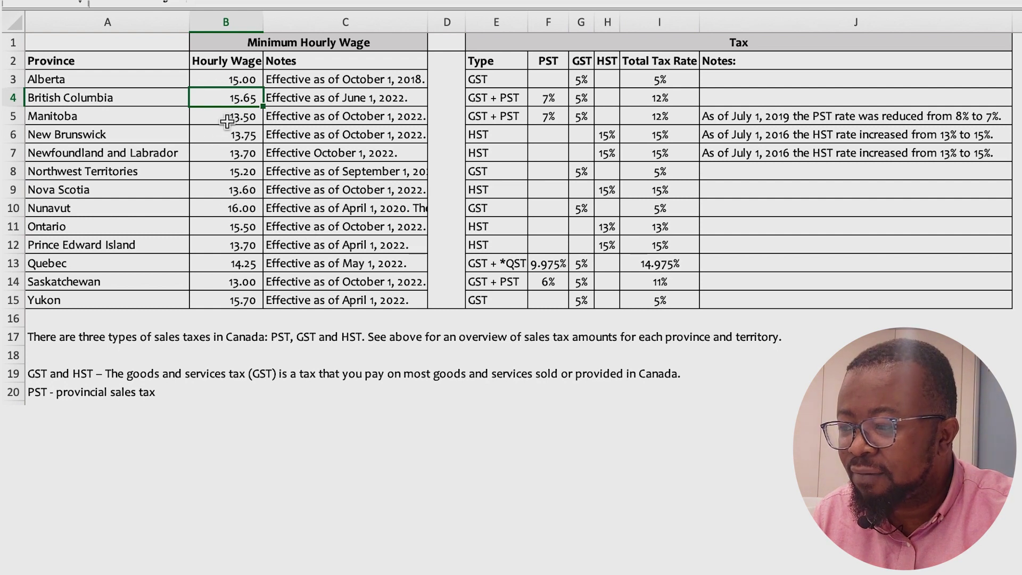
pyautogui.click(227, 122)
pyautogui.click(231, 139)
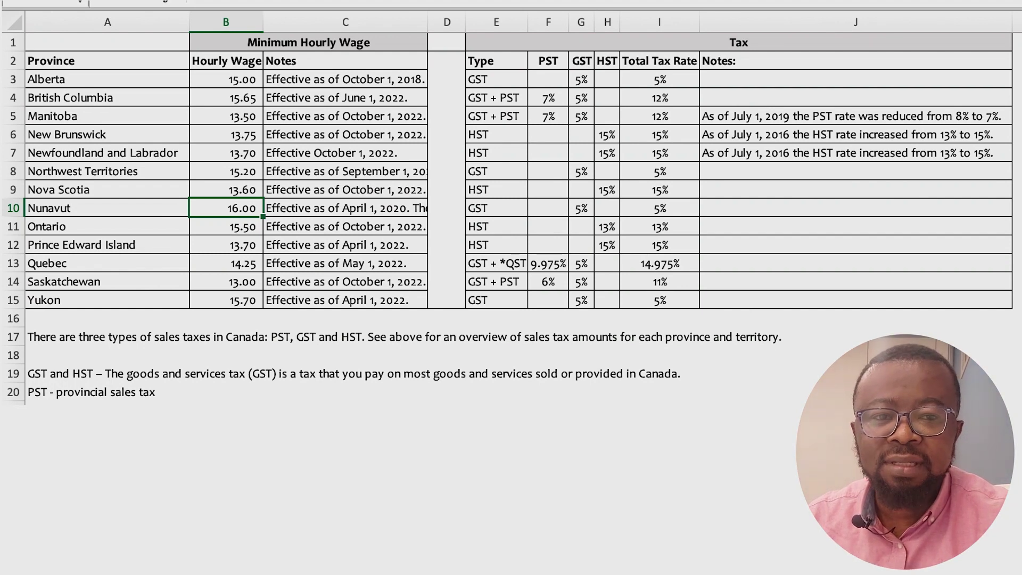
pyautogui.click(732, 336)
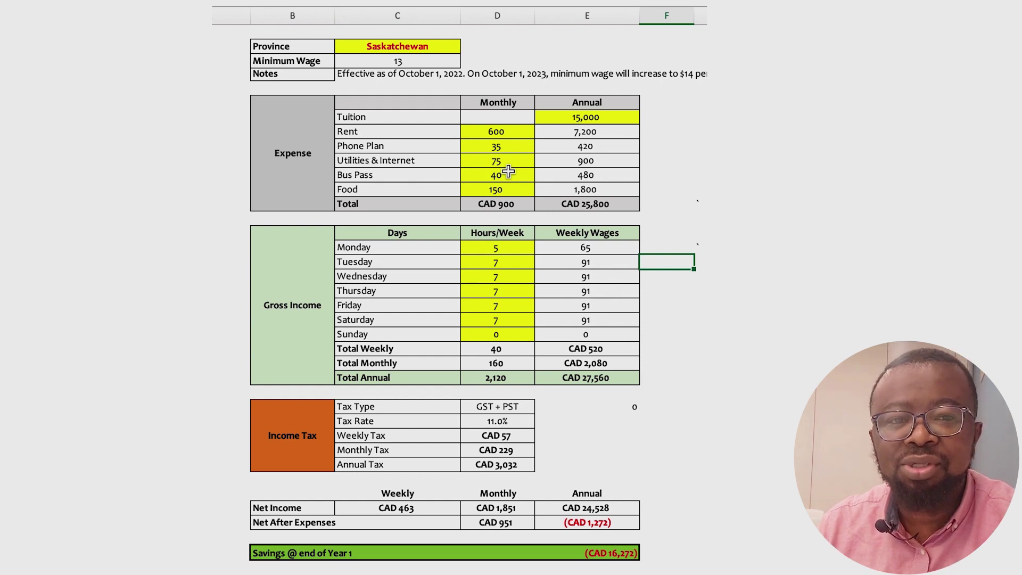
# Select Saskatchewan as the province in the budget calculator
pyautogui.click(415, 162)
pyautogui.click(449, 47)
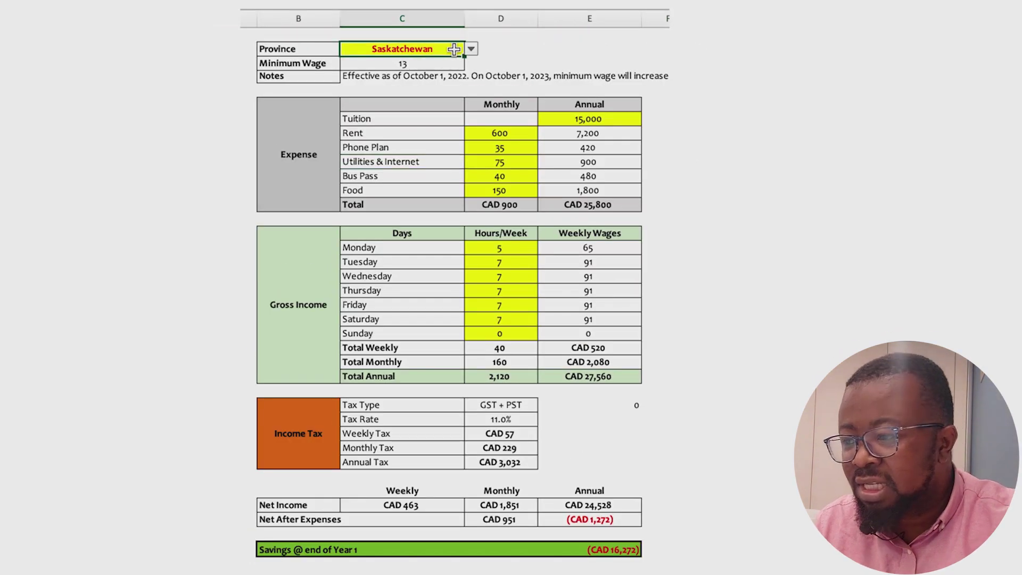
pyautogui.click(471, 49)
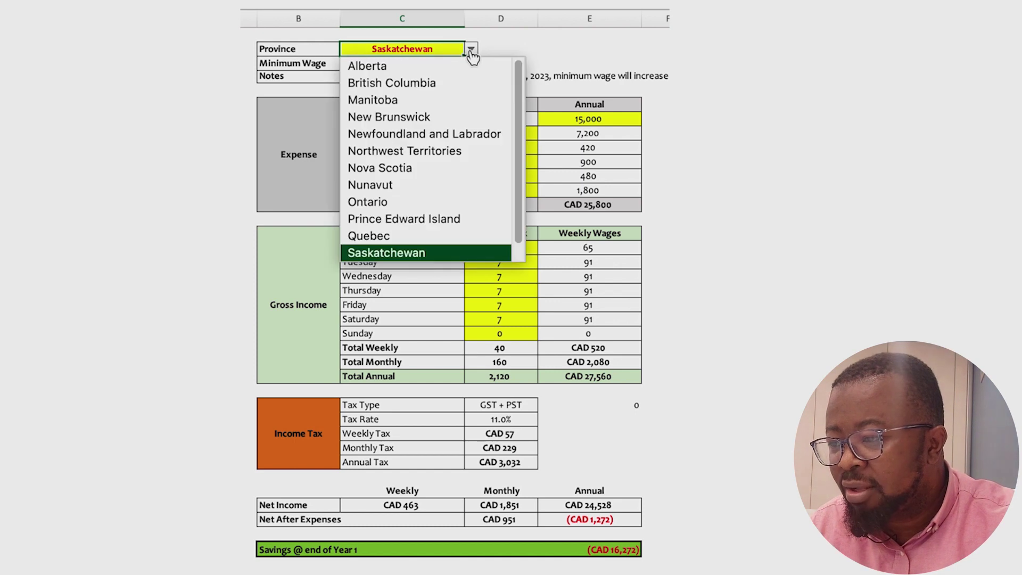
pyautogui.click(399, 253)
pyautogui.click(444, 133)
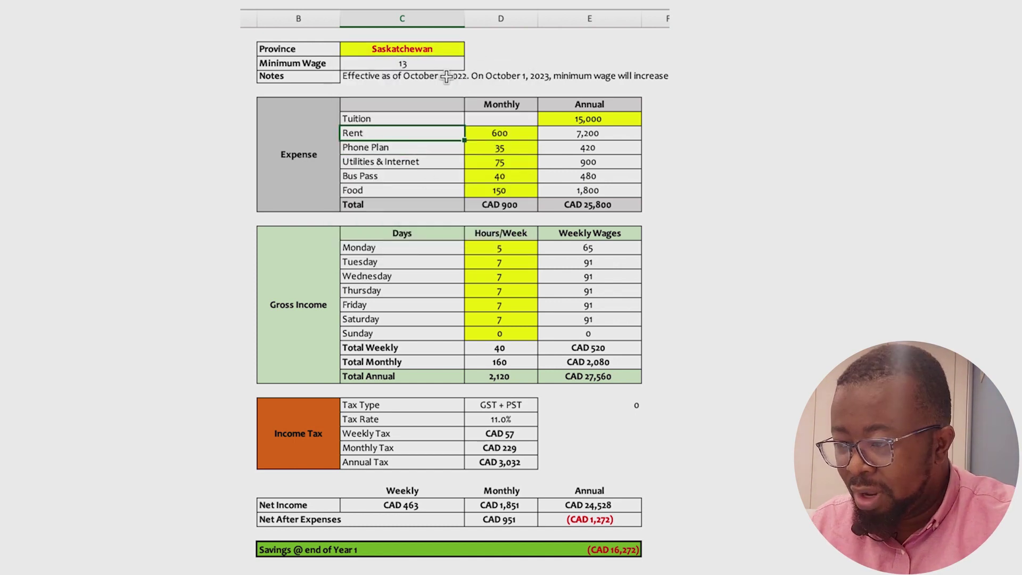
# Review the minimum wage, its effective-date note and the annual expense column up to tuition
pyautogui.click(444, 65)
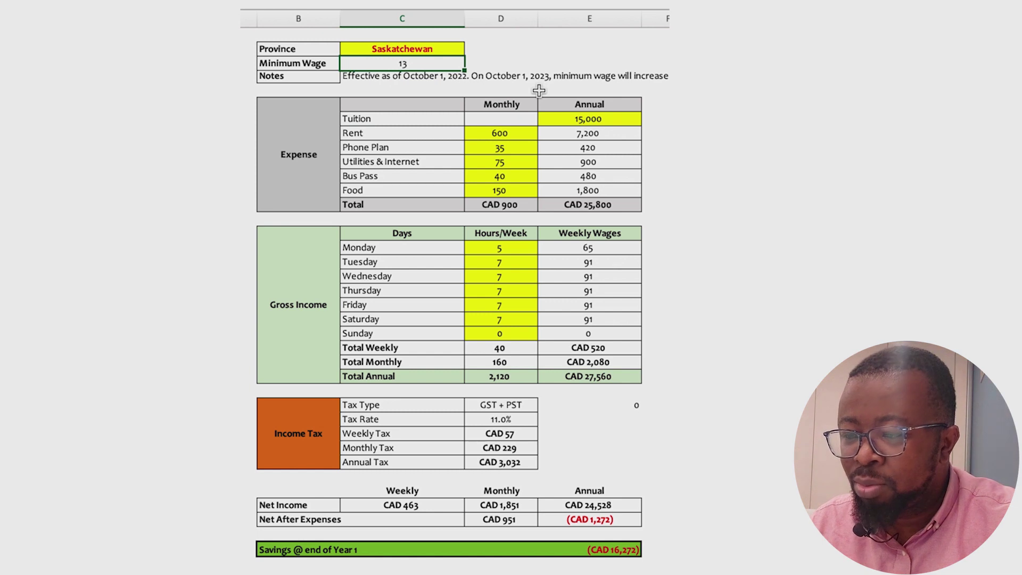
pyautogui.click(621, 154)
pyautogui.click(604, 190)
pyautogui.click(371, 79)
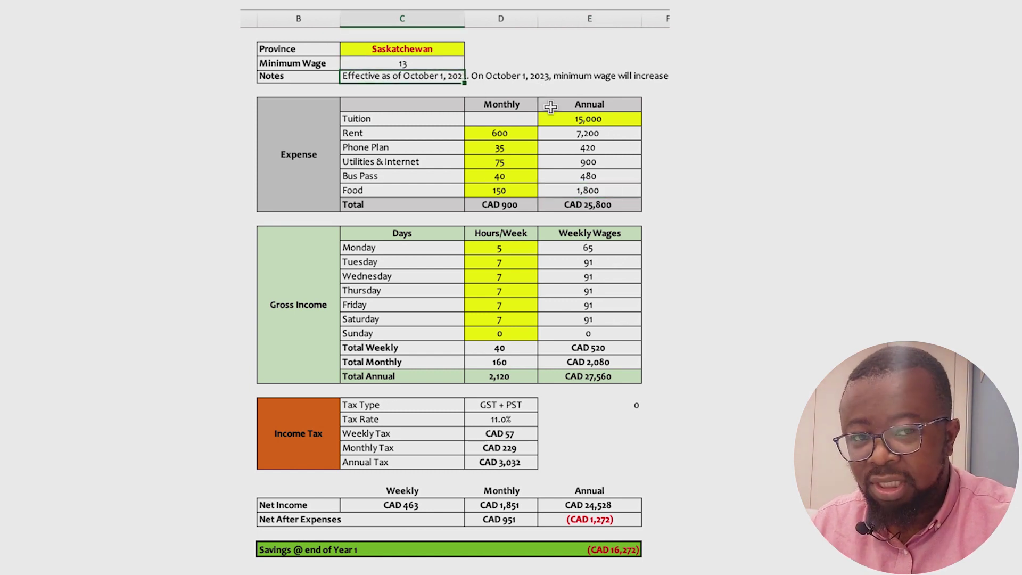
pyautogui.click(545, 189)
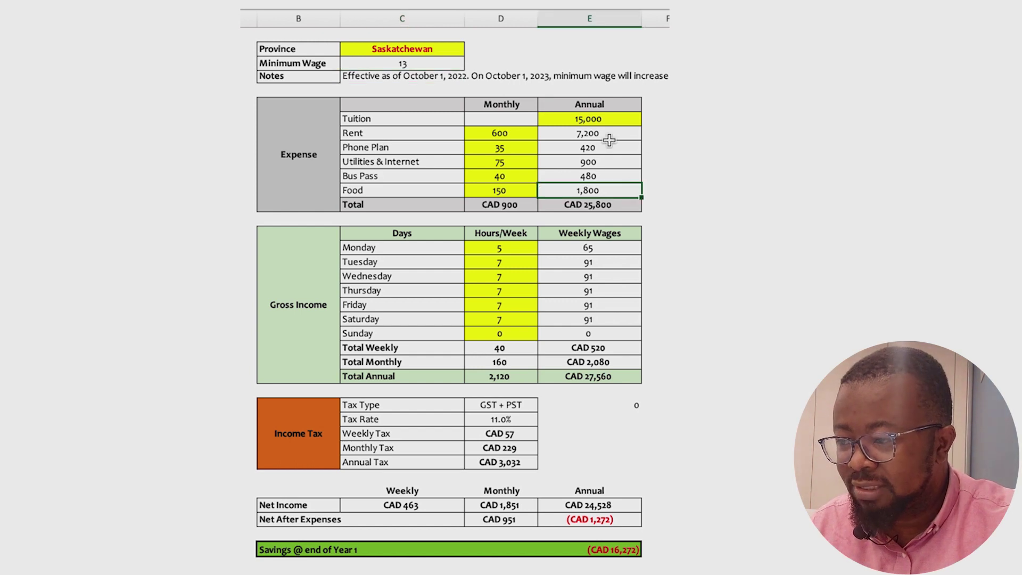
pyautogui.click(624, 122)
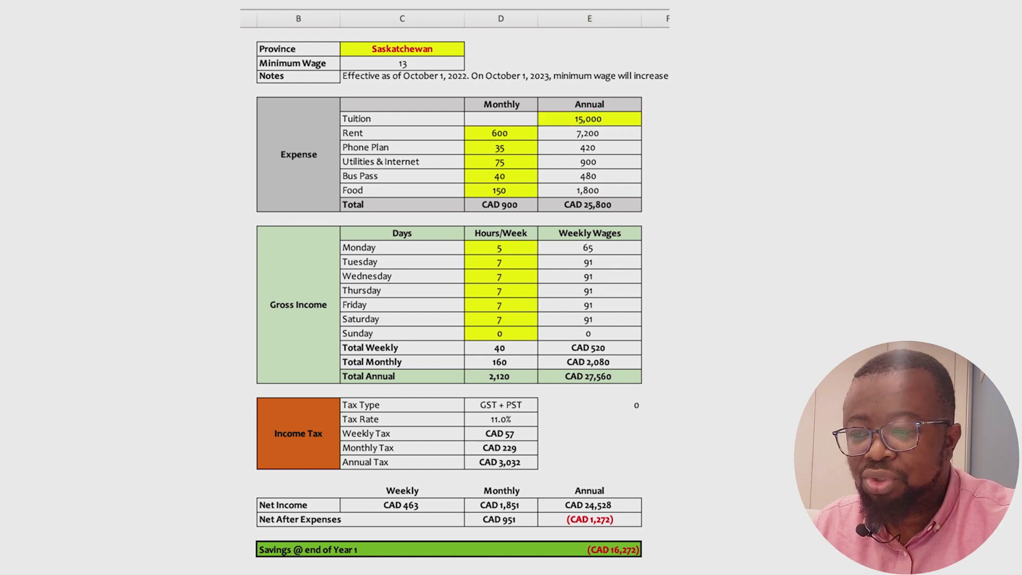
# Review the monthly expense entries for rent, phone plan, utilities and internet, bus pass and food
pyautogui.click(517, 134)
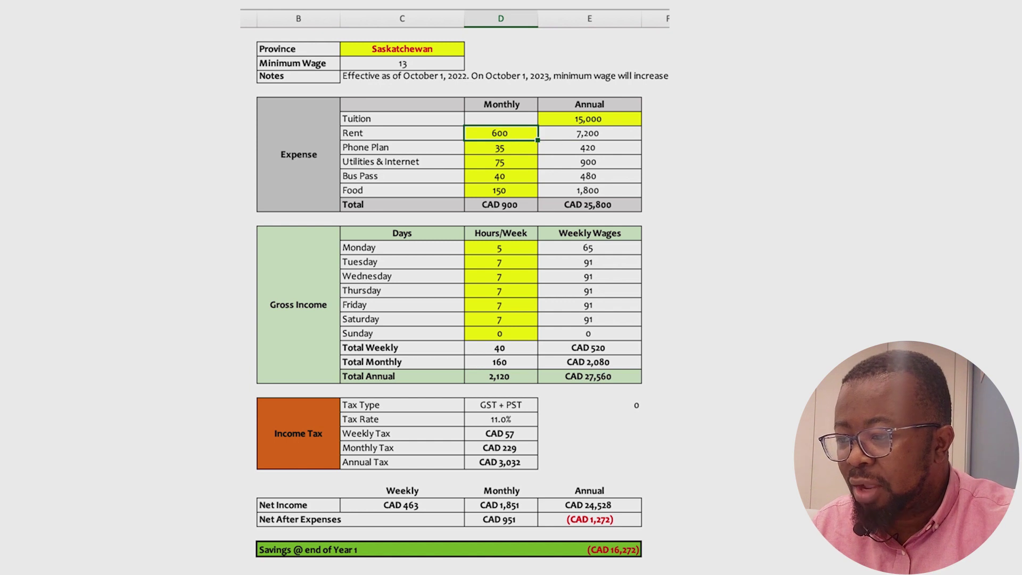
pyautogui.click(511, 147)
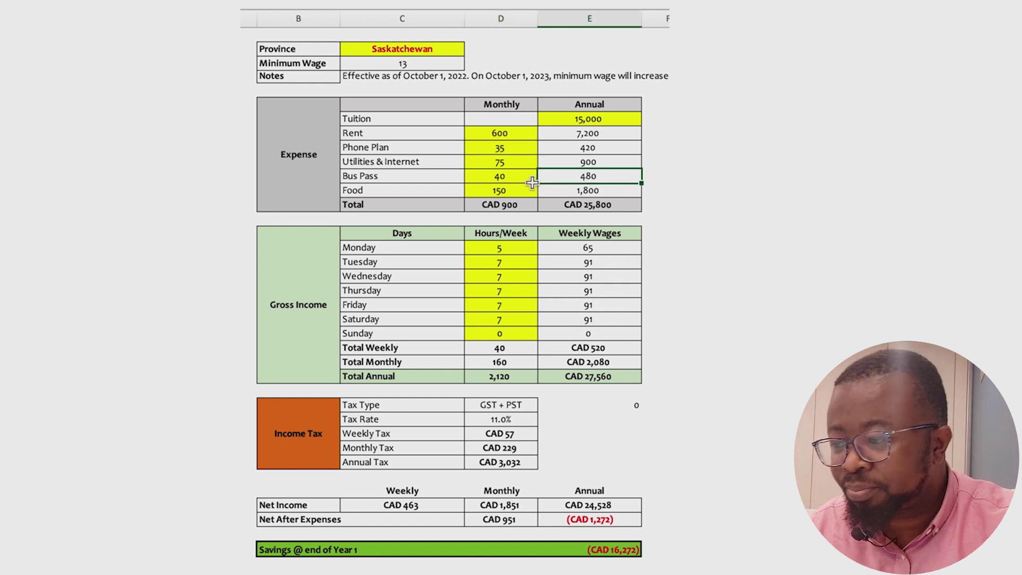
pyautogui.click(500, 161)
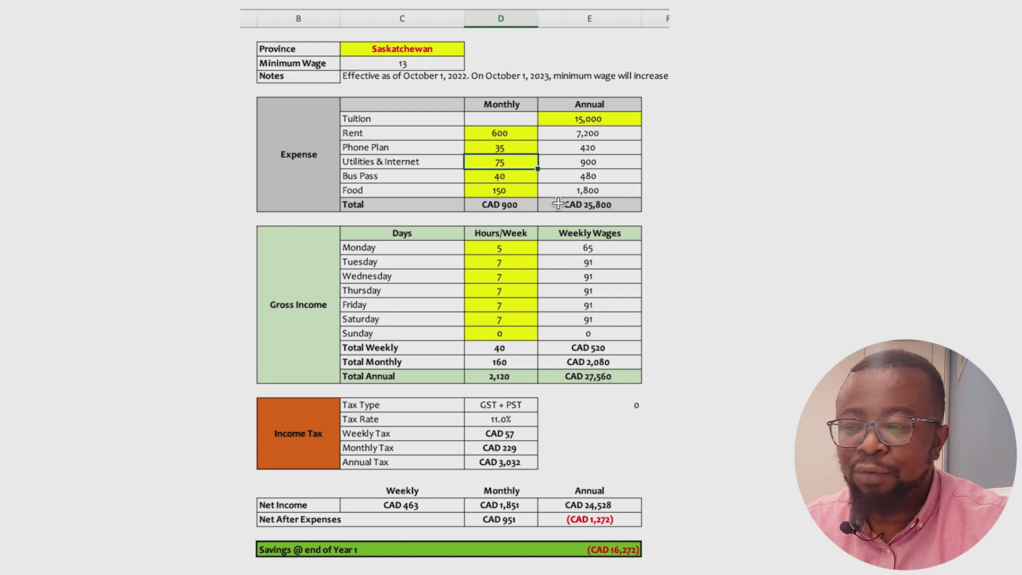
pyautogui.click(524, 179)
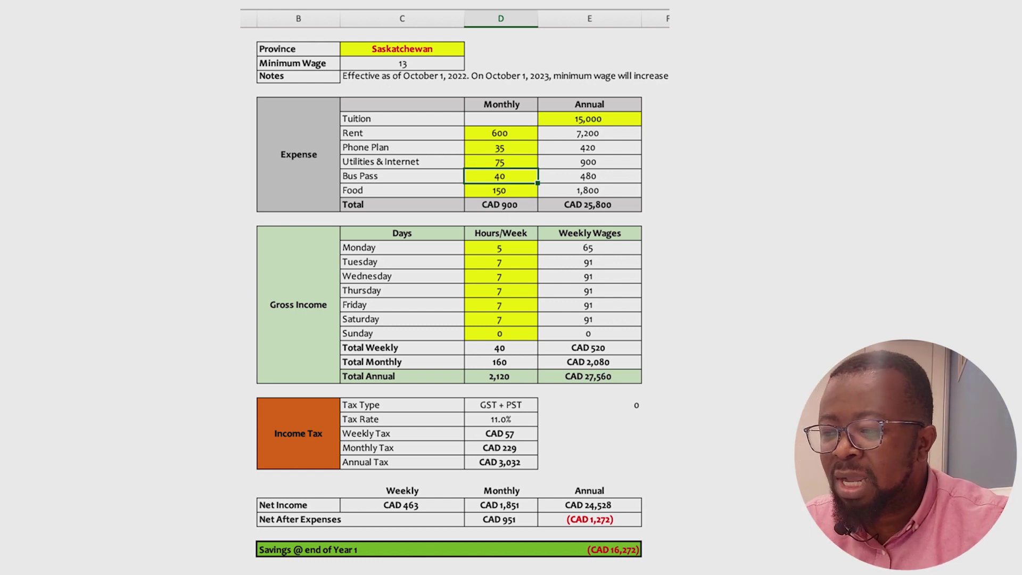
pyautogui.click(500, 190)
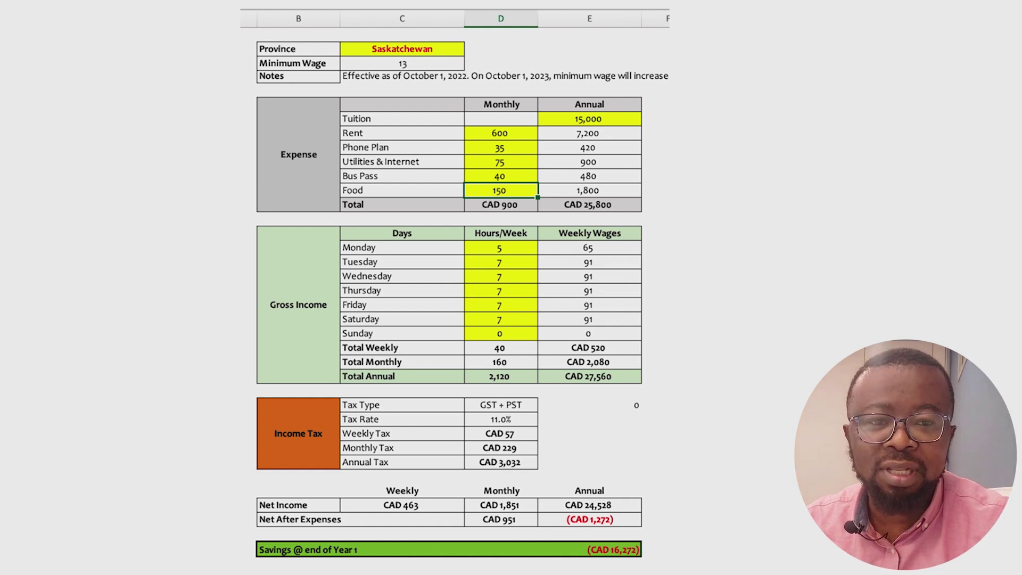
# Examine the daily work hours and corresponding weekly wages in the Gross Income section
pyautogui.click(501, 276)
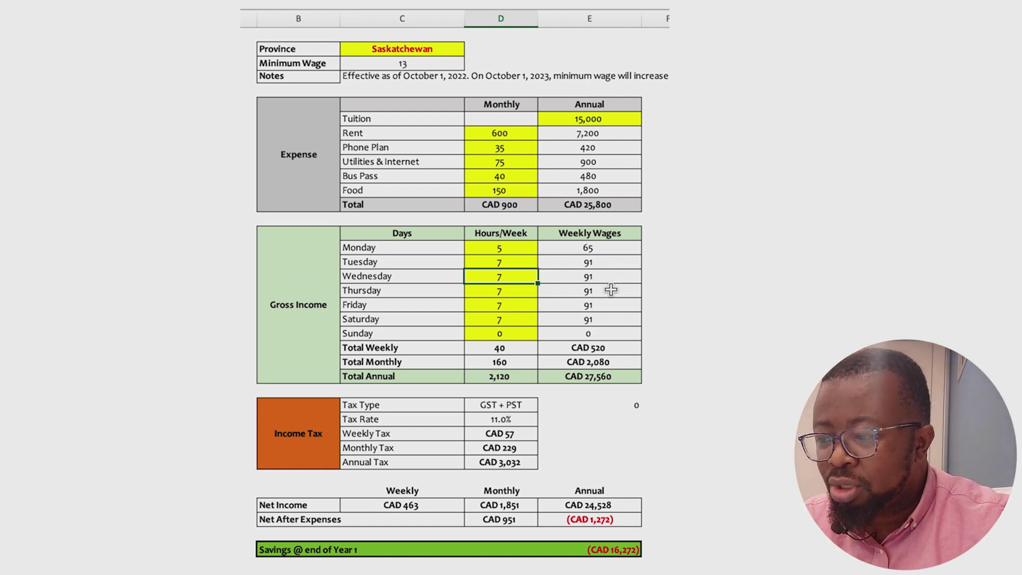
pyautogui.click(517, 266)
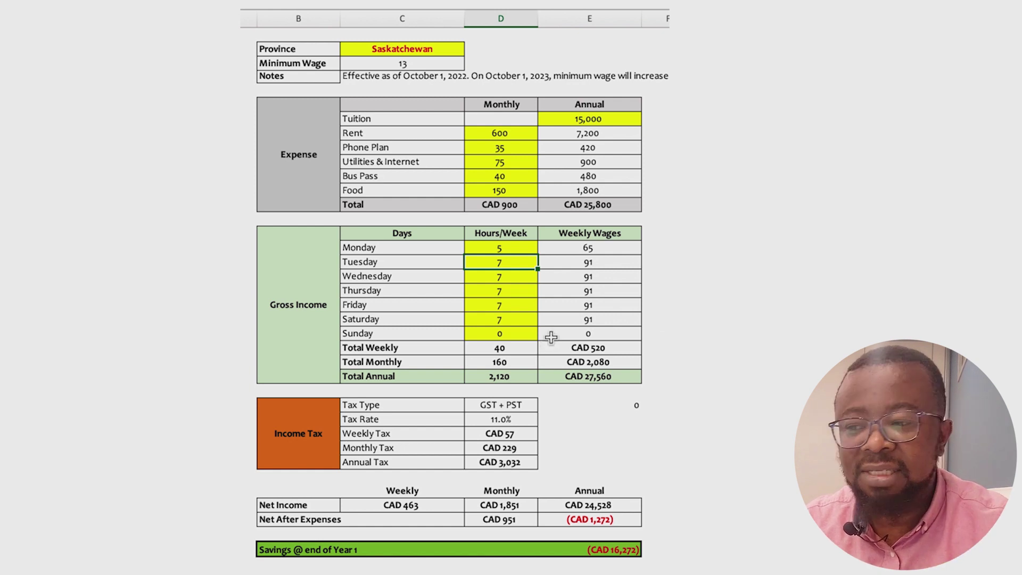
pyautogui.press('Right')
pyautogui.press('Right')
pyautogui.press('Up')
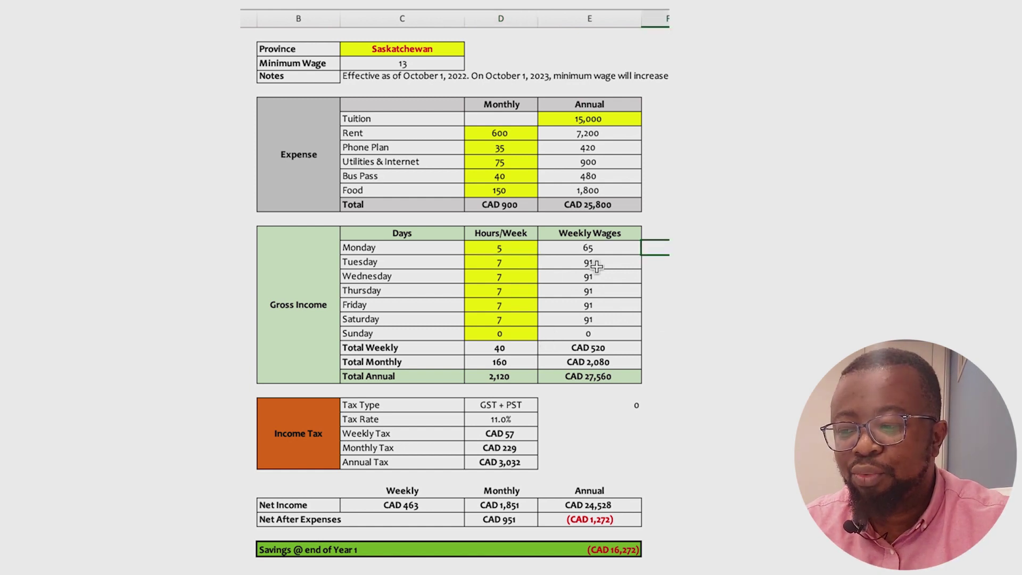
pyautogui.click(512, 249)
pyautogui.click(484, 261)
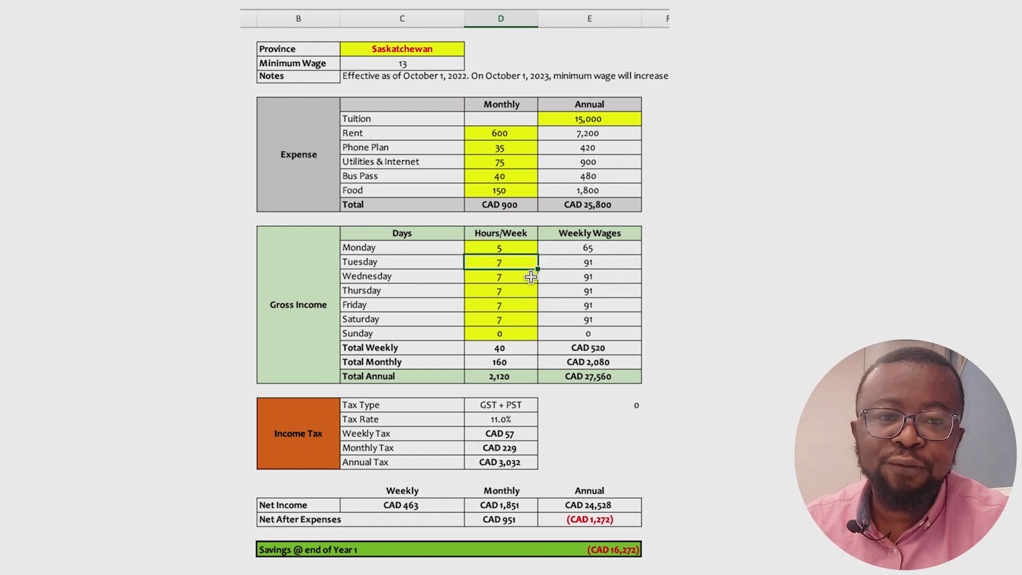
pyautogui.click(500, 251)
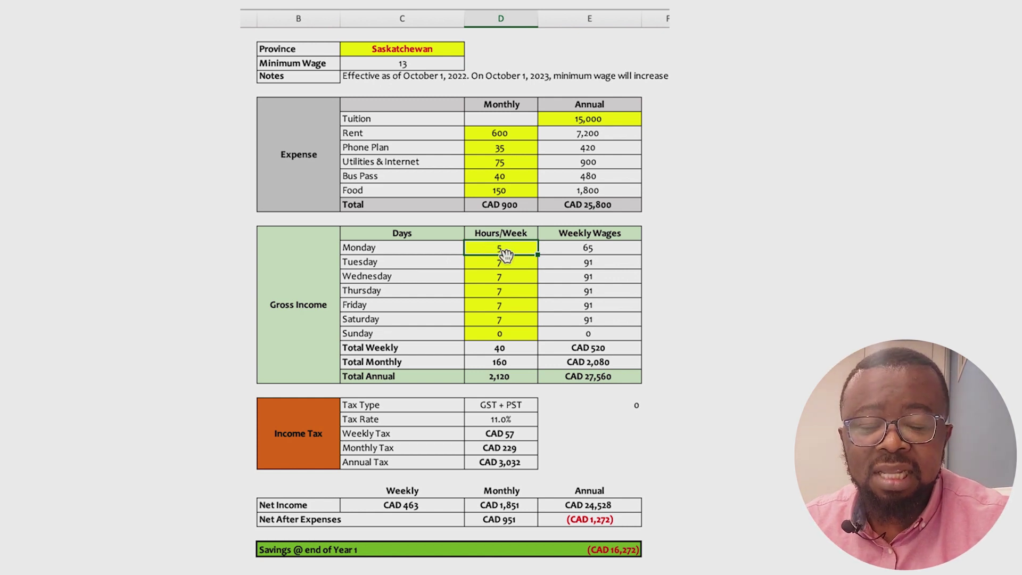
pyautogui.click(599, 290)
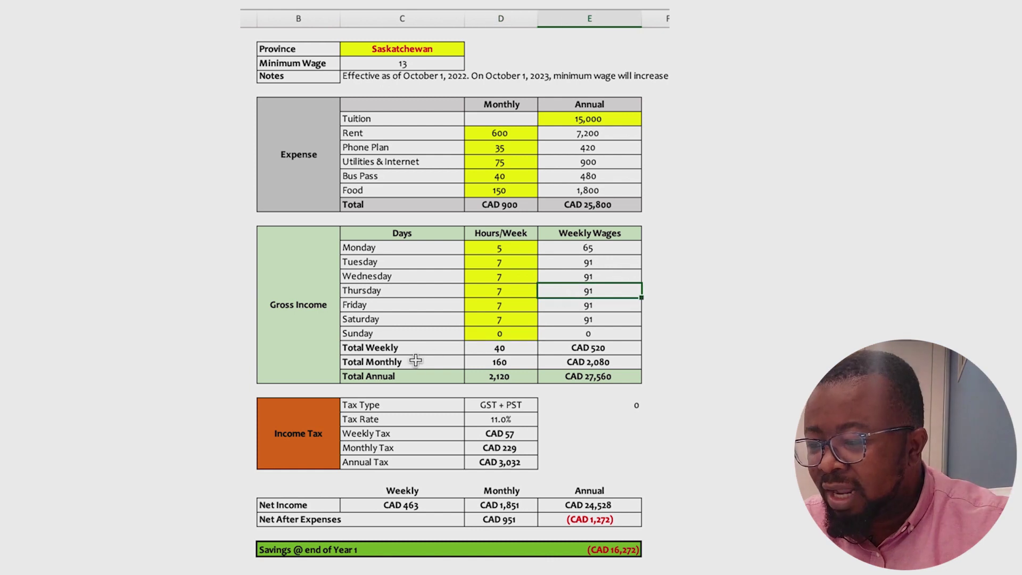
# Review the weekly, monthly and annual gross income totals
pyautogui.click(381, 350)
pyautogui.click(608, 349)
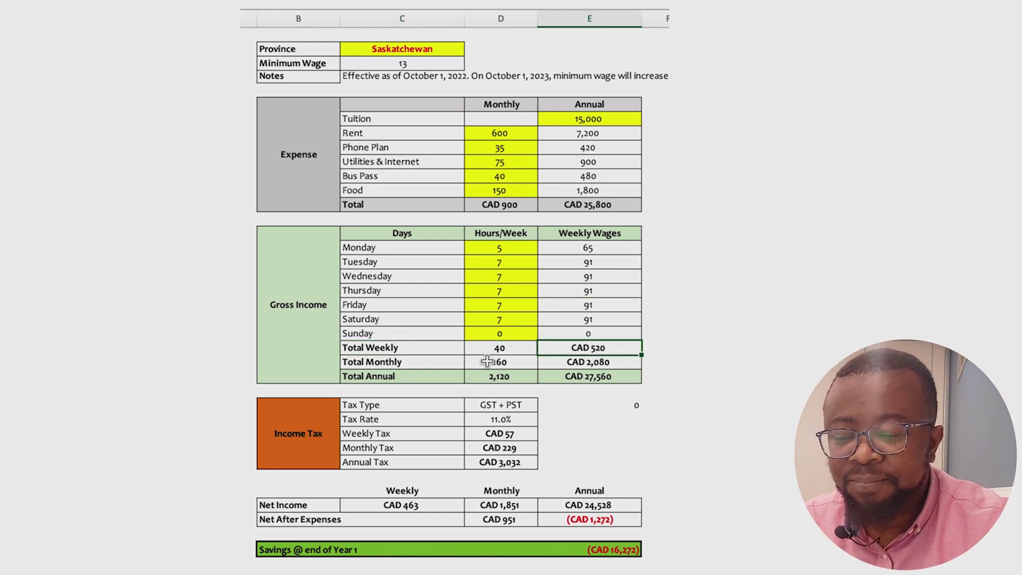
pyautogui.press('Down')
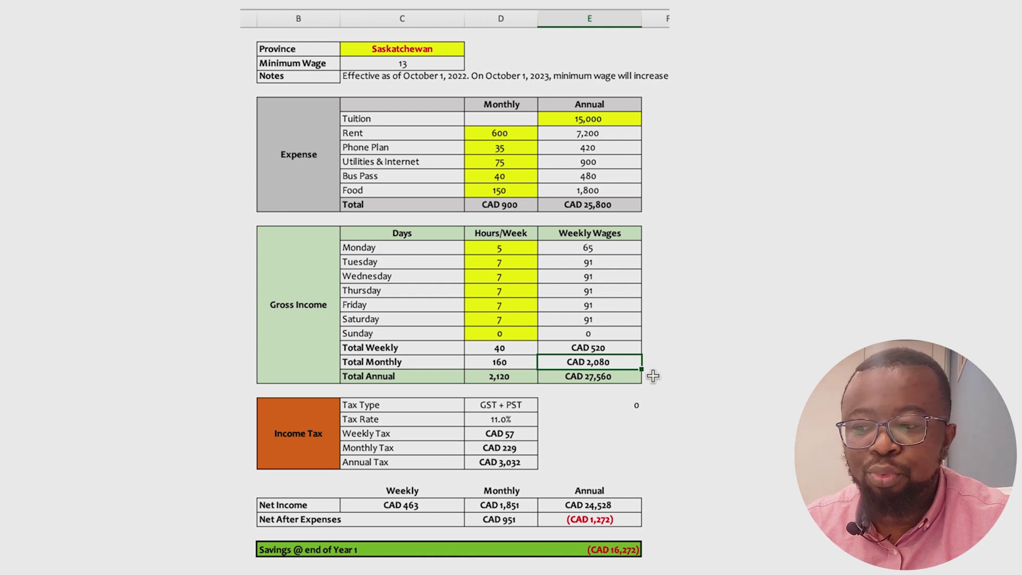
pyautogui.press('Down')
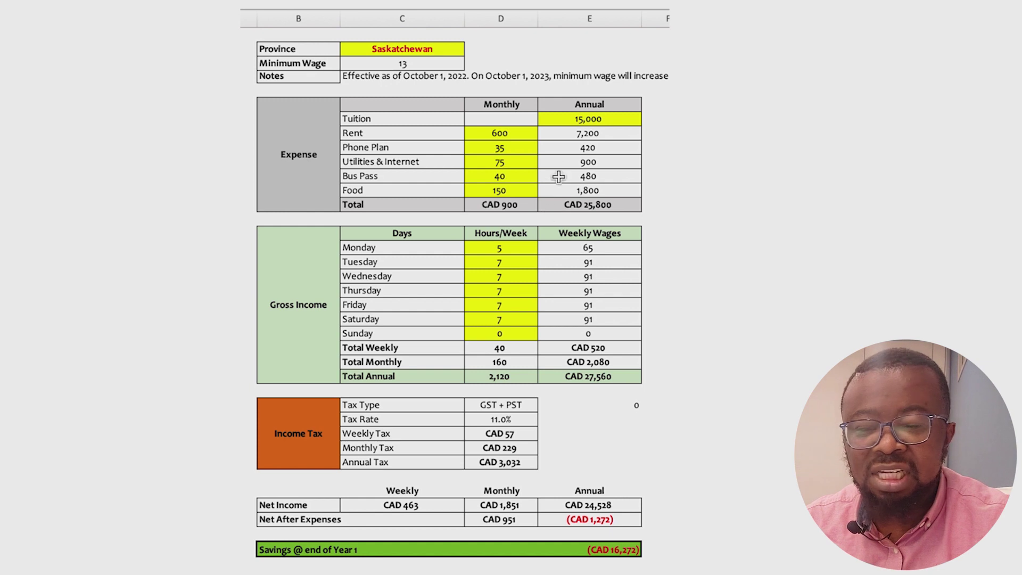
# Check the monthly and annual tax amounts in the Income Tax section
pyautogui.click(517, 449)
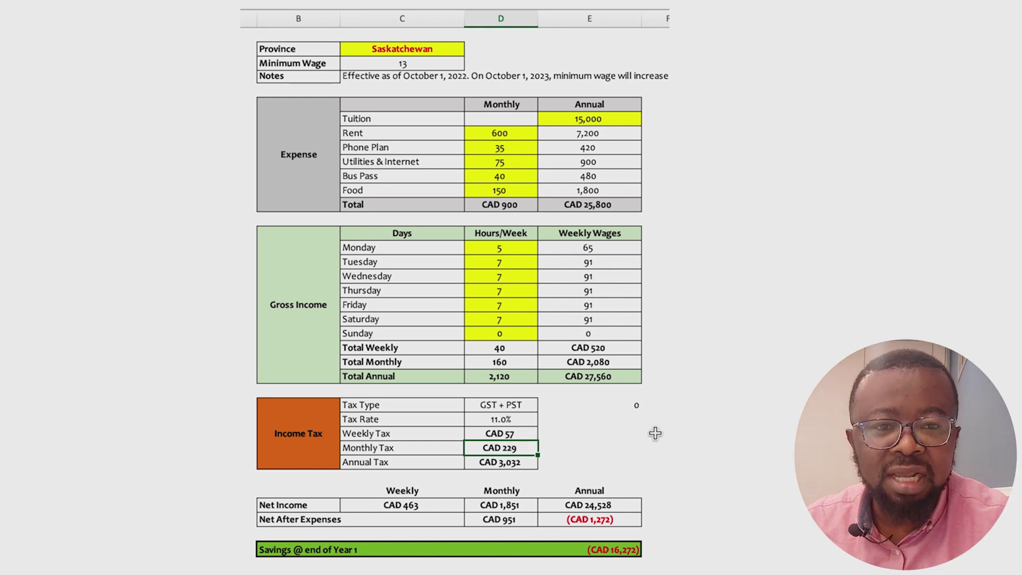
pyautogui.click(576, 433)
pyautogui.click(519, 463)
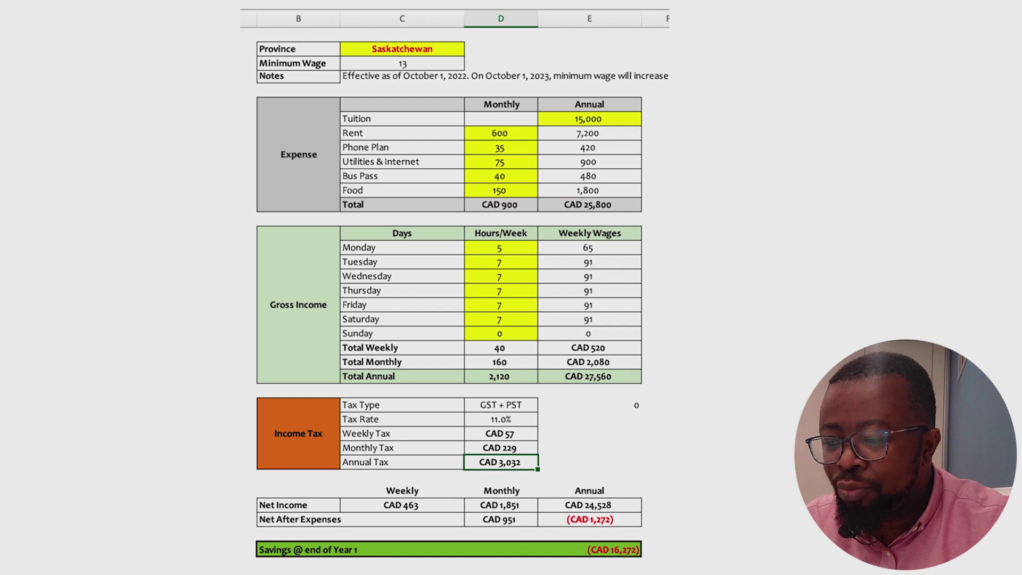
# Compare the annual net income with the annual expense total and check the annual net after expenses
pyautogui.click(589, 504)
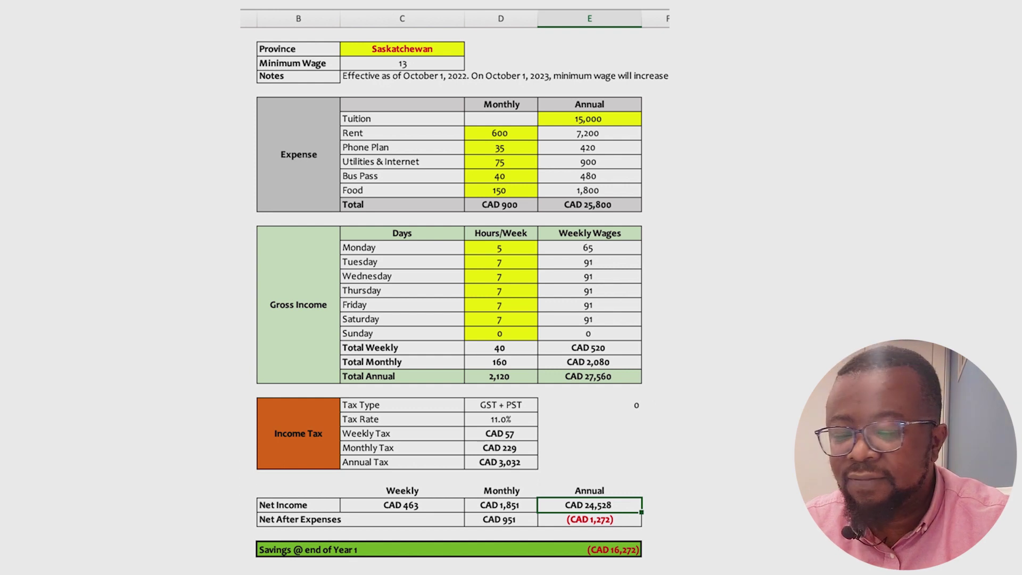
pyautogui.click(654, 462)
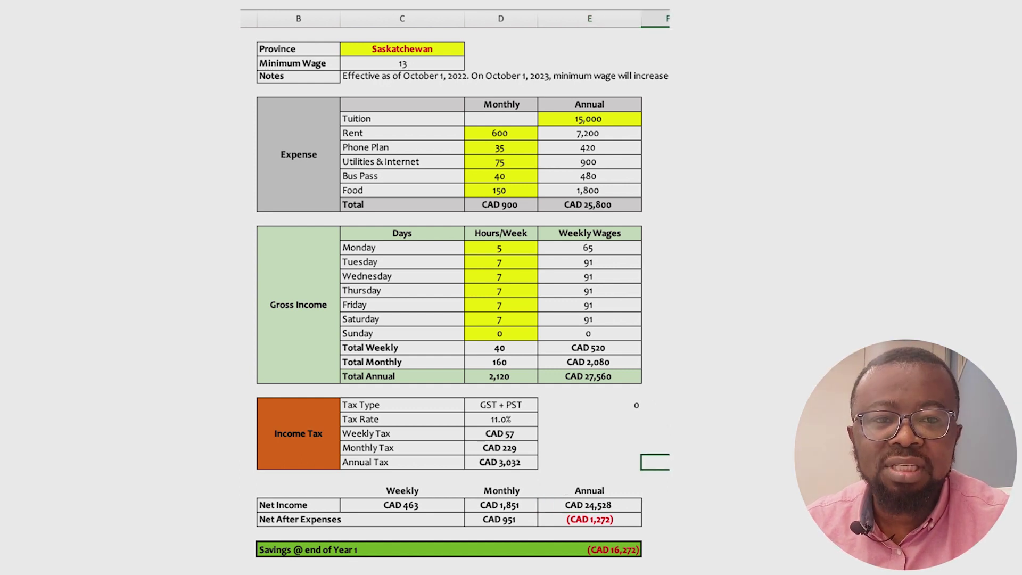
pyautogui.press('Right')
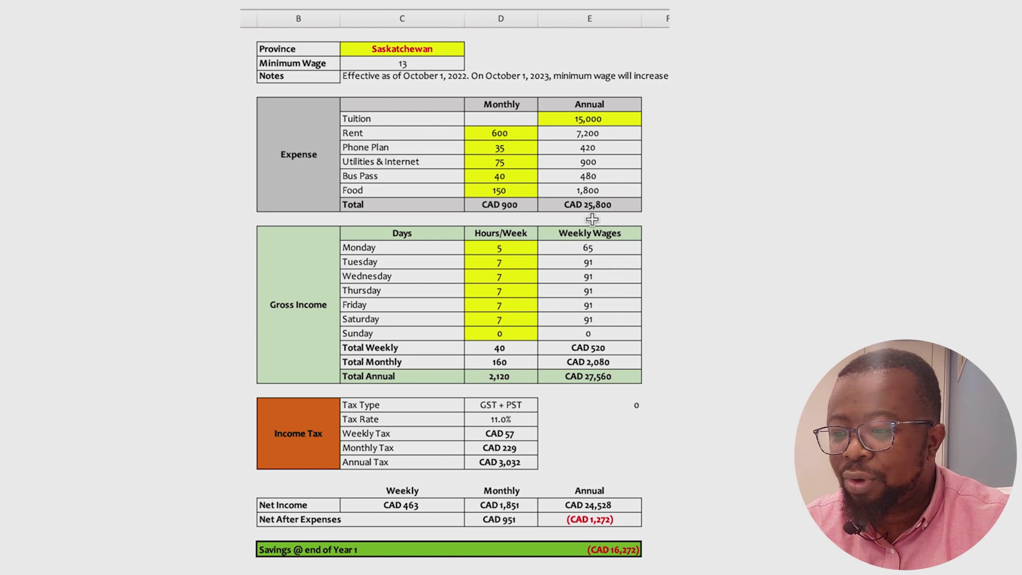
pyautogui.click(628, 207)
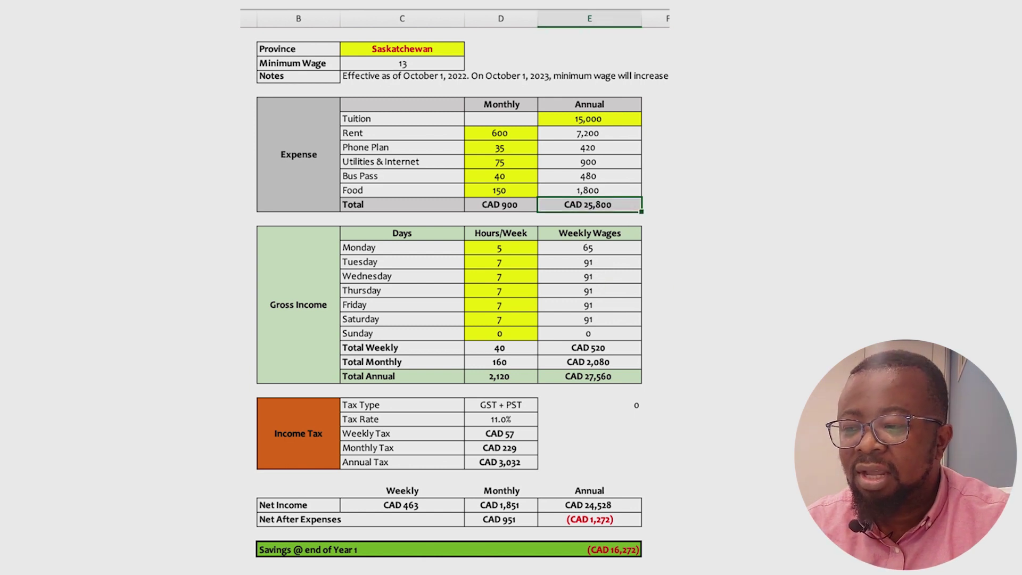
pyautogui.click(632, 518)
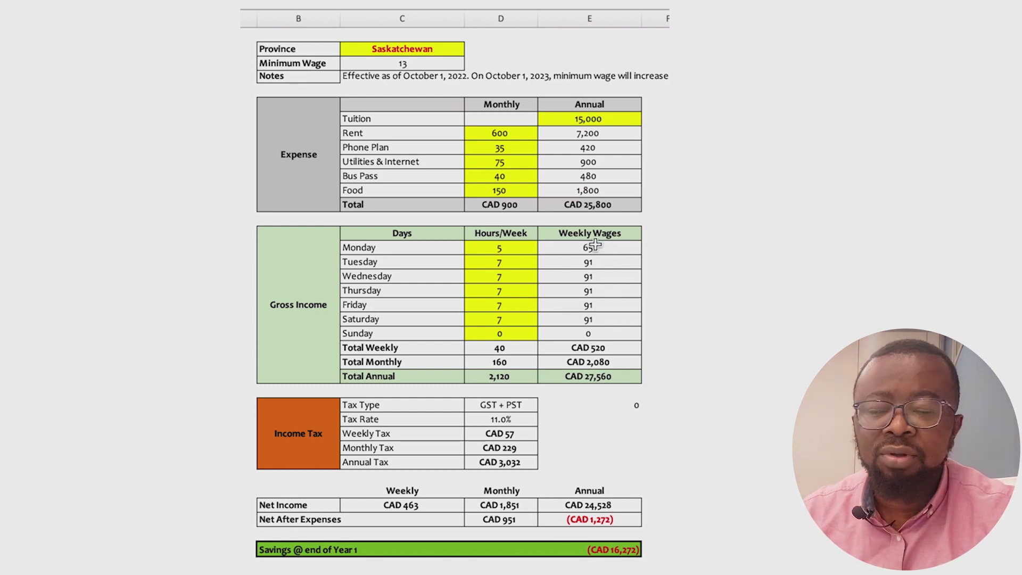
# Change the province in the budget calculator to Ontario
pyautogui.click(453, 49)
pyautogui.click(470, 50)
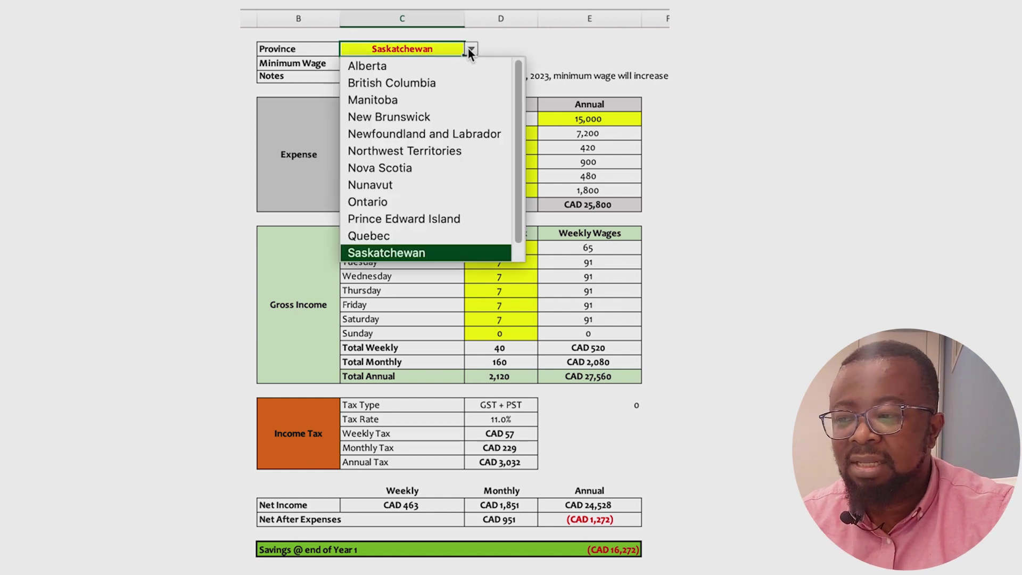
pyautogui.click(417, 201)
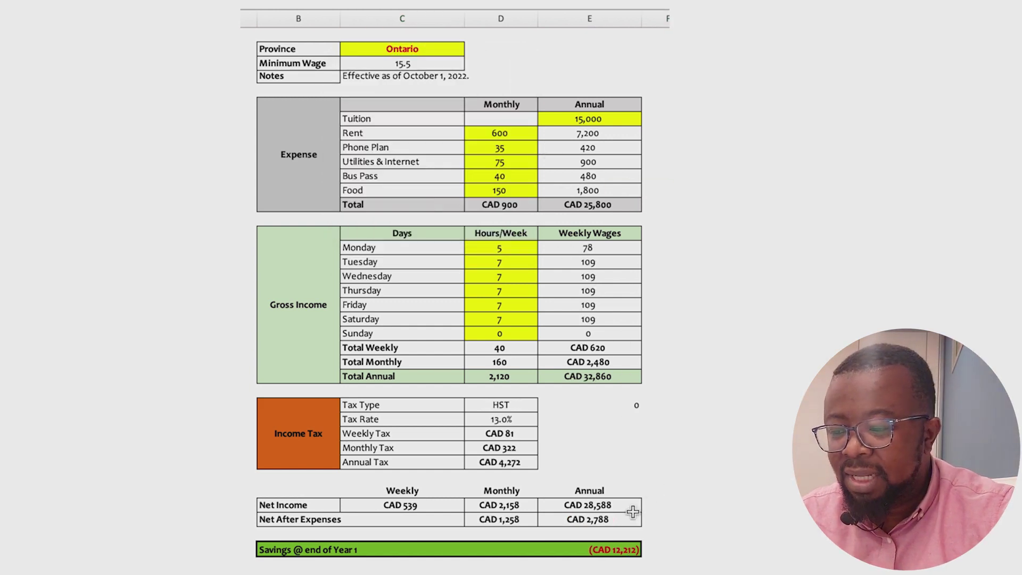
# Check the annual net after expenses for Ontario, and switch the calculator's province to British Columbia
pyautogui.click(618, 518)
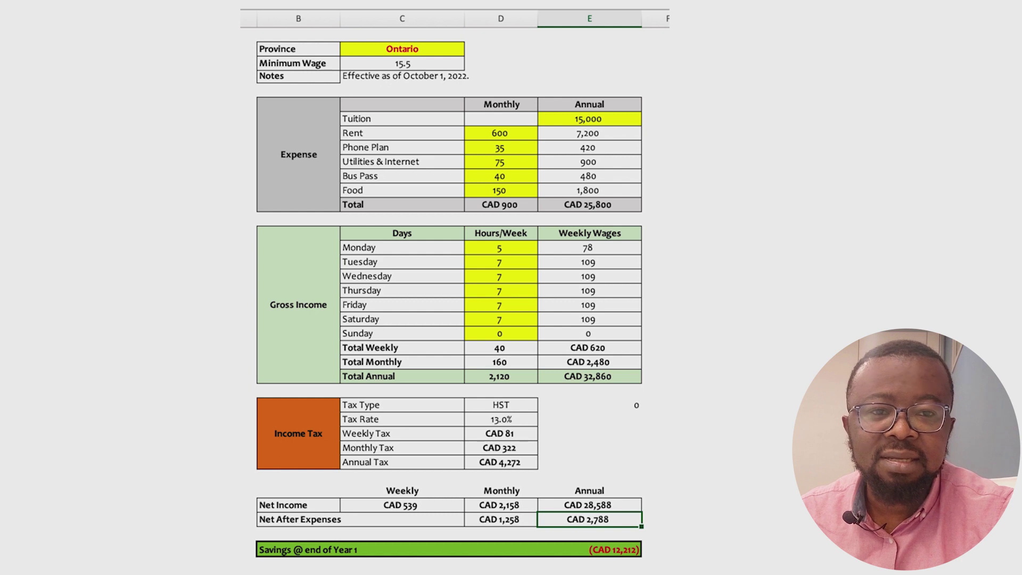
pyautogui.click(402, 48)
pyautogui.click(471, 48)
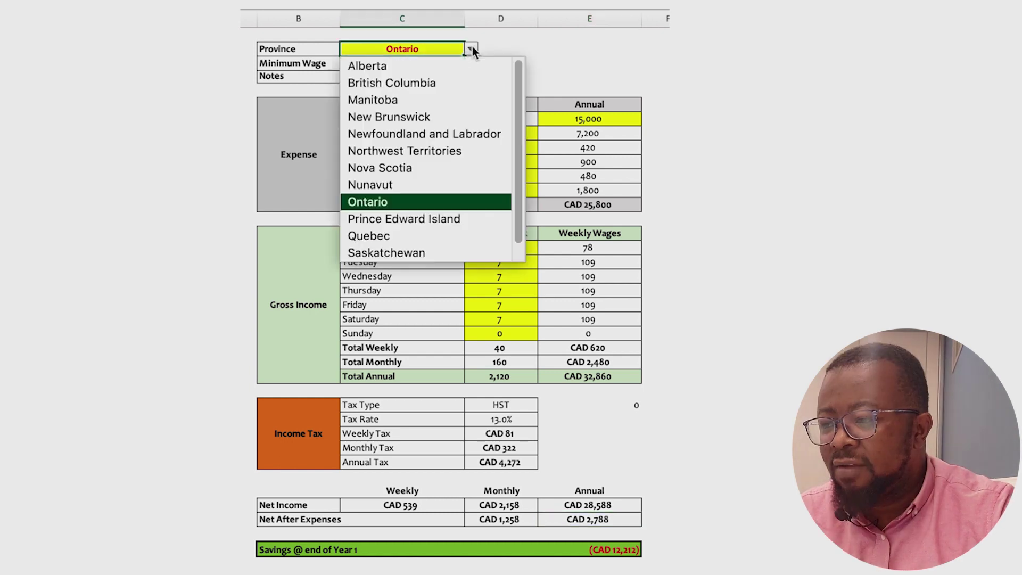
pyautogui.click(441, 77)
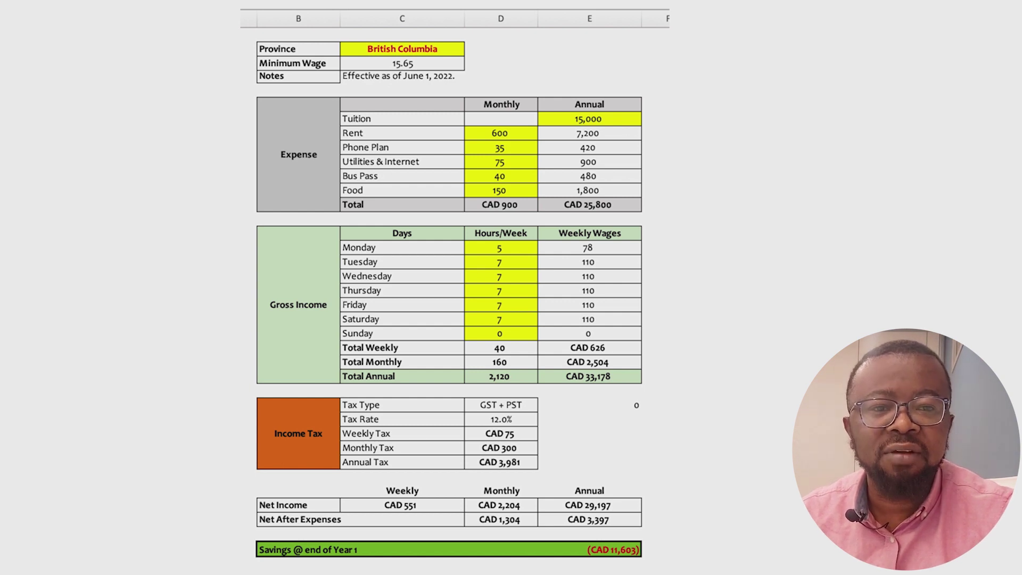
# Set the annual tuition to 10,000 and check the annual net after expenses
pyautogui.click(589, 118)
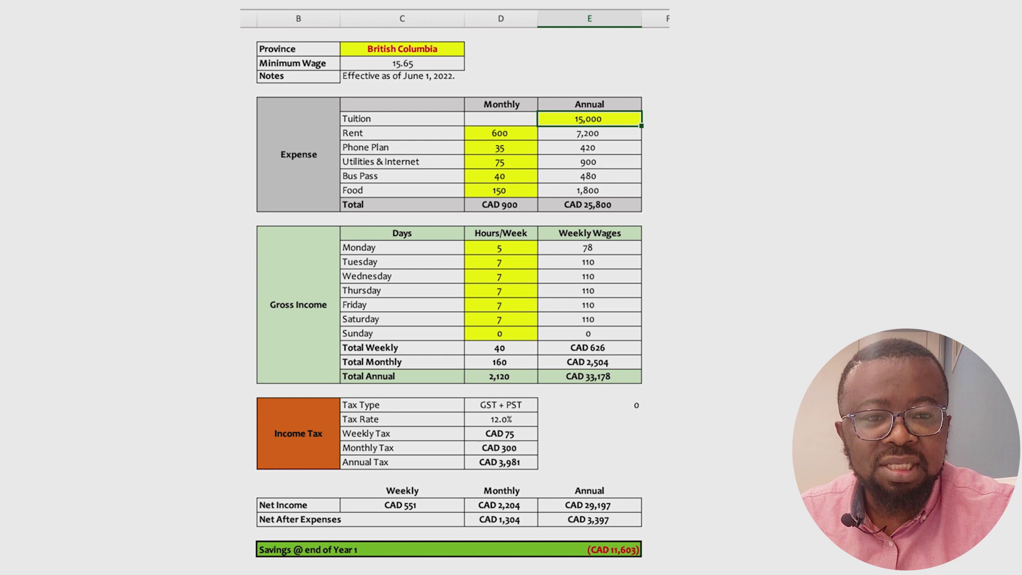
pyautogui.write('10000')
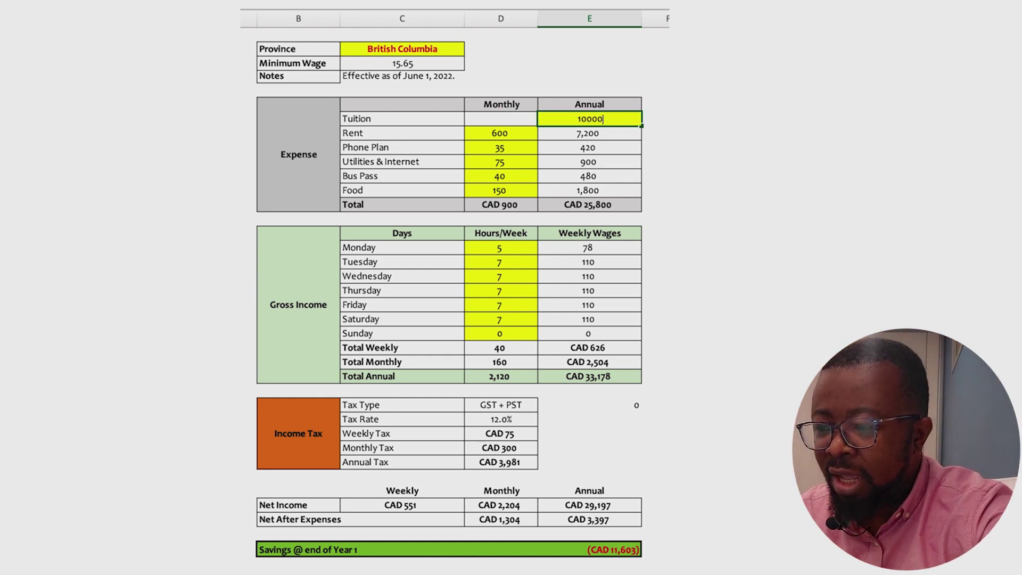
pyautogui.press('Return')
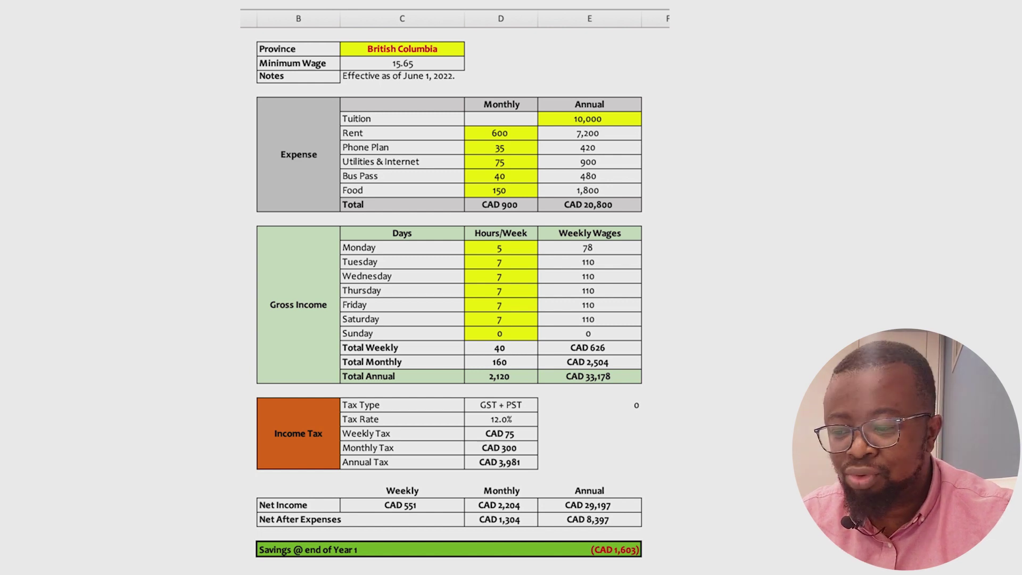
pyautogui.click(589, 519)
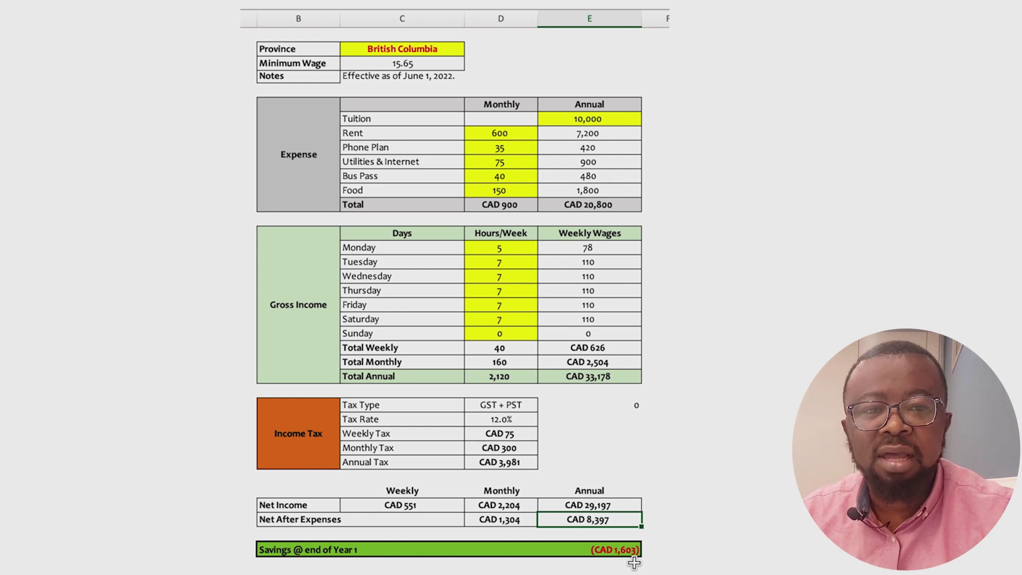
# Lower the annual tuition to 5,000 and review the resulting annual net after expenses
pyautogui.click(635, 119)
pyautogui.write('5000')
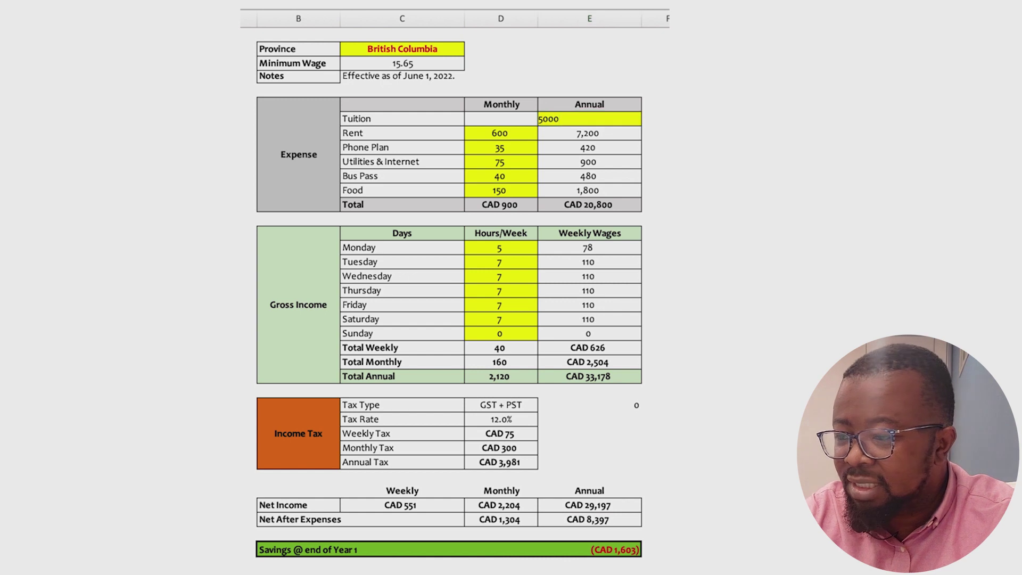
pyautogui.press('Return')
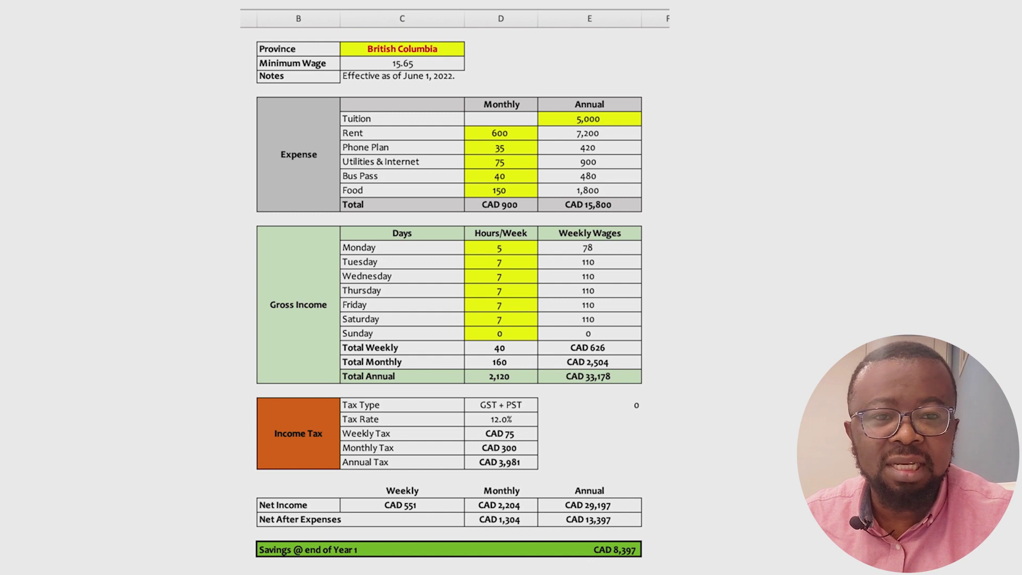
pyautogui.click(667, 464)
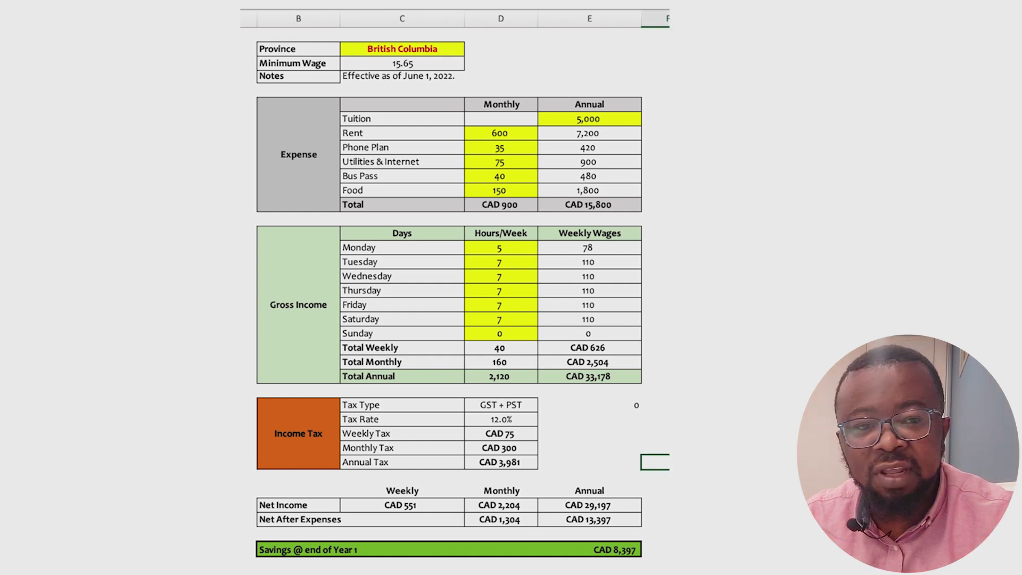
pyautogui.click(607, 521)
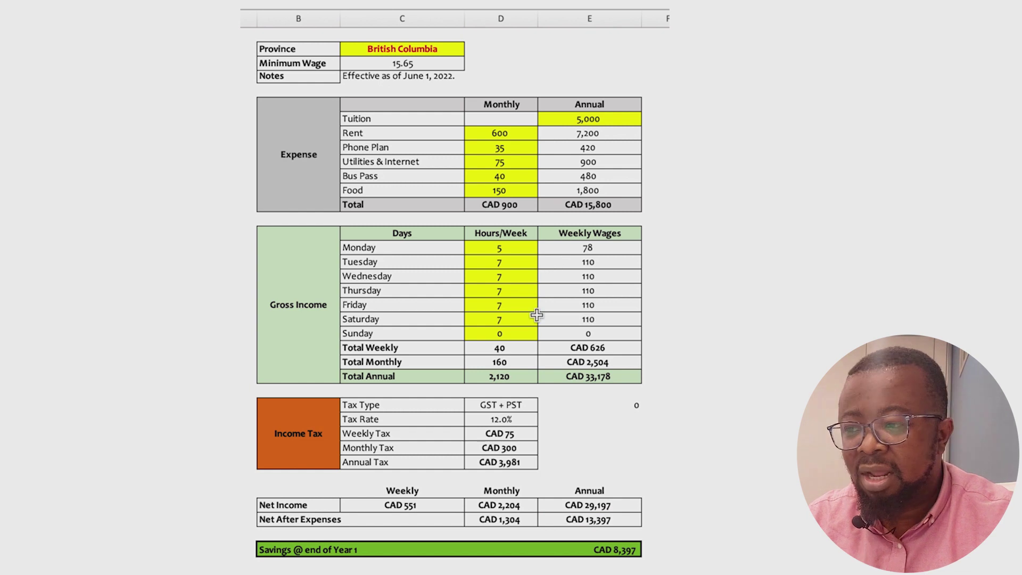
# Change the province from British Columbia to Ontario to compare savings with the same expenses and hours
pyautogui.click(456, 51)
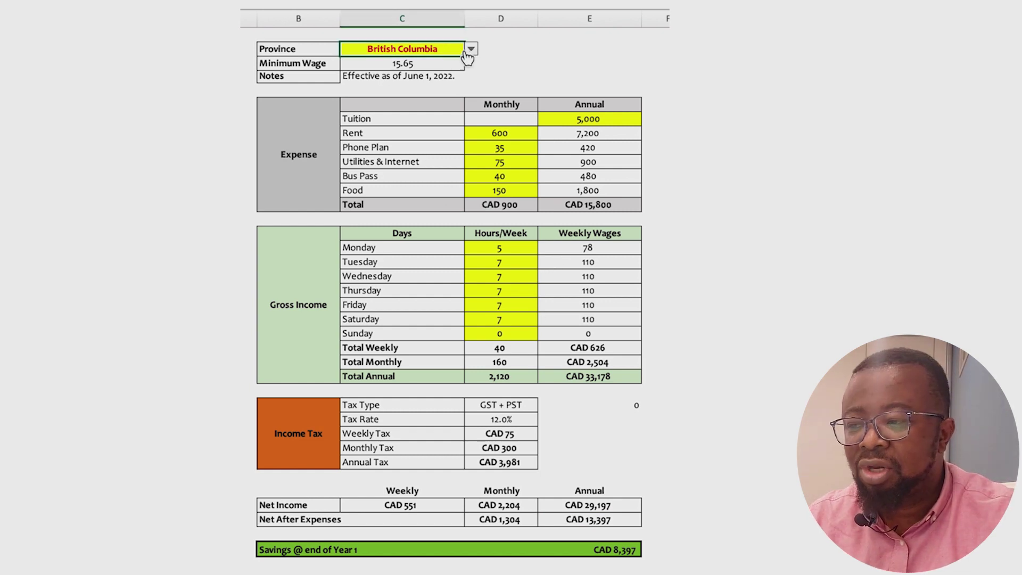
pyautogui.click(471, 49)
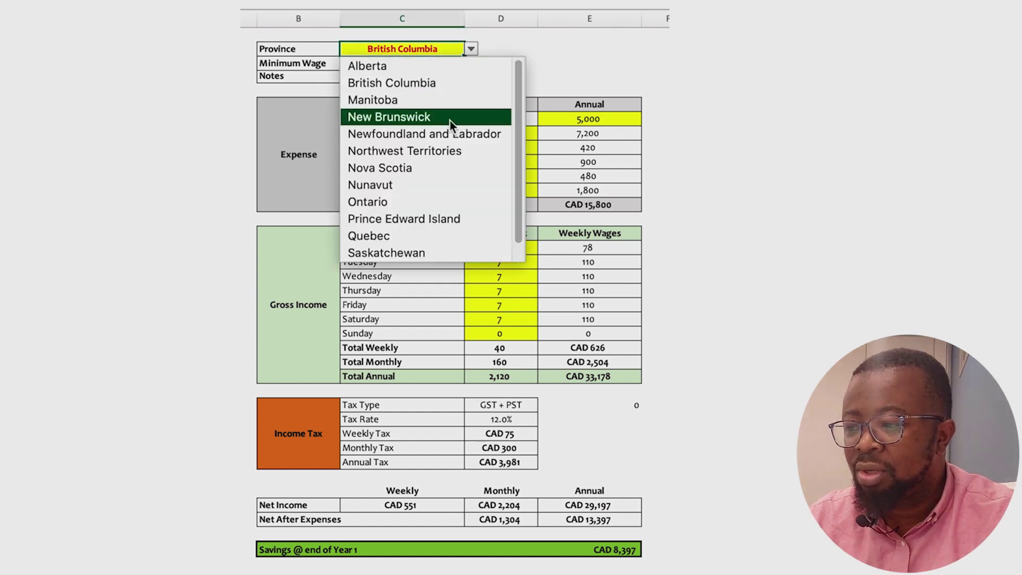
pyautogui.click(450, 202)
pyautogui.click(655, 262)
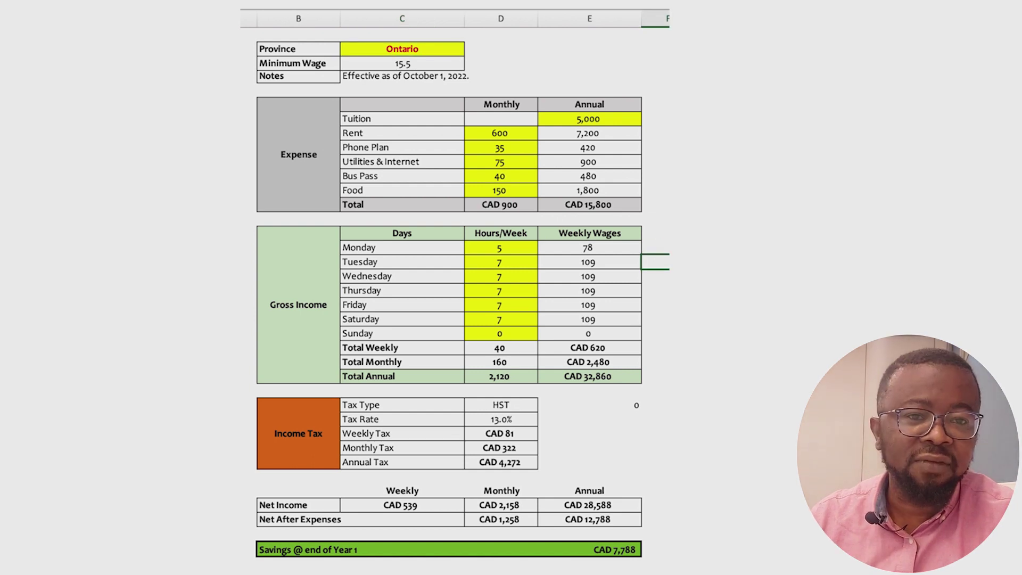
# Select Saskatchewan as the province in the budget calculator
pyautogui.click(458, 51)
pyautogui.click(472, 50)
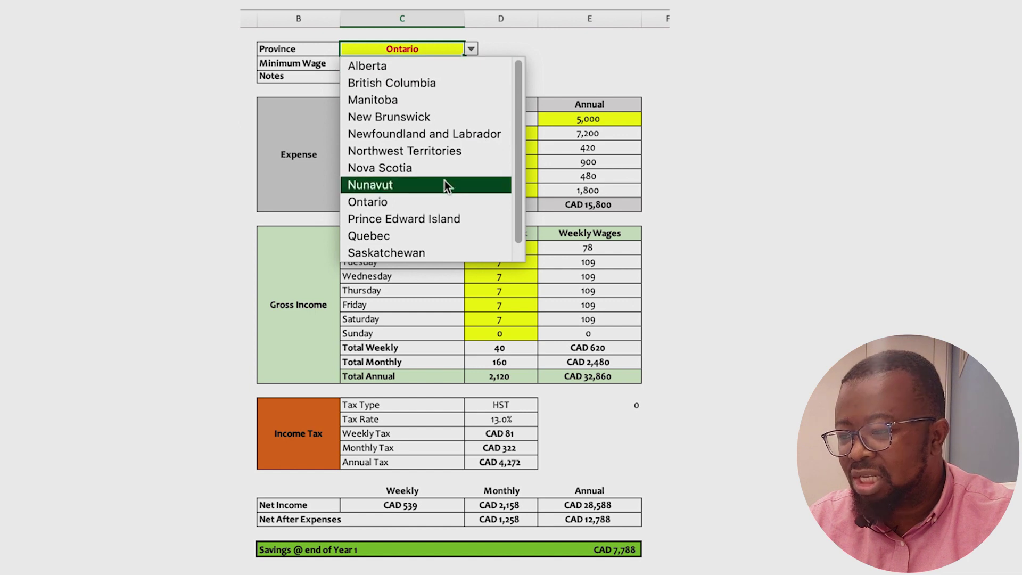
pyautogui.click(401, 249)
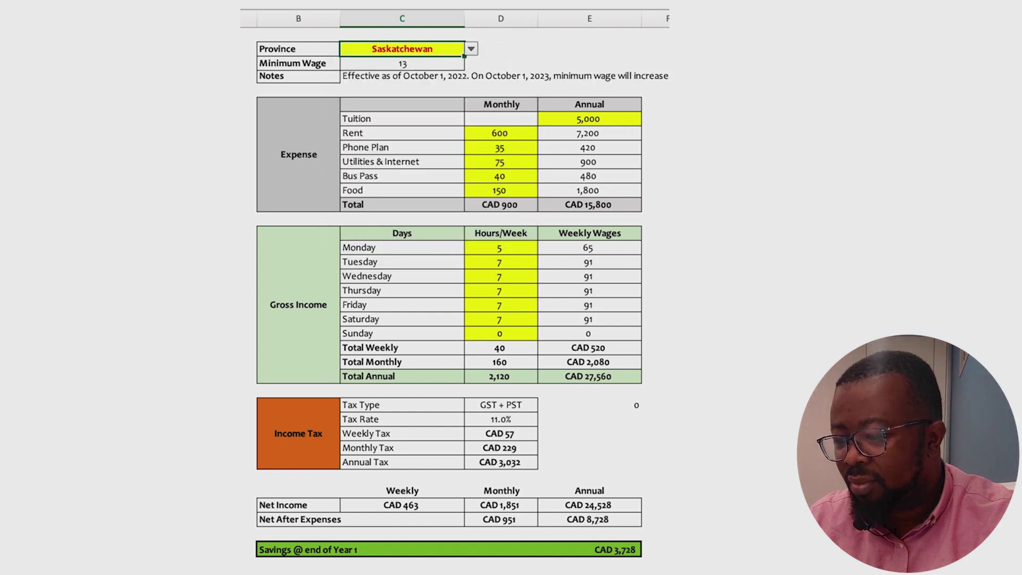